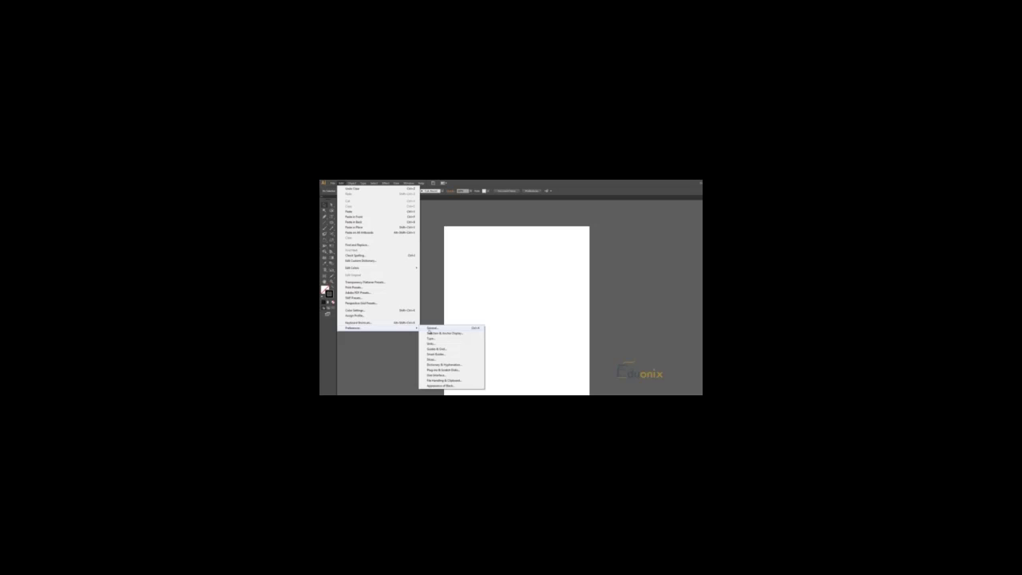
Open the General preferences and review the keyboard increment, constrain angle and Double Click To Isolate settings.
left_click(431, 328)
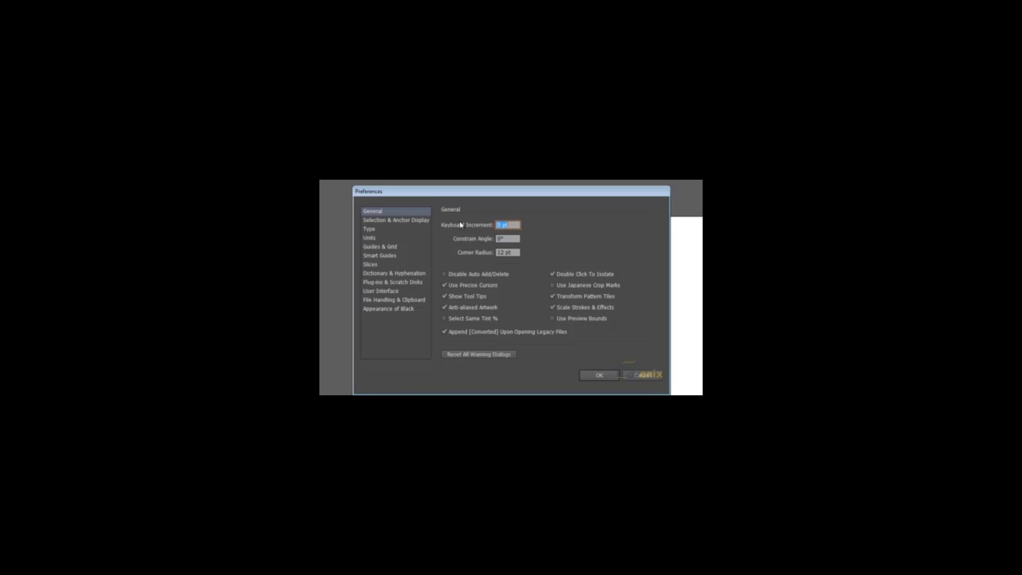
type("1 pt")
left_click(460, 225)
left_click(509, 238)
key("Tab")
left_click(551, 273)
Review the Selection & Anchor Display preferences, including the multiple-anchor handles option, and view the Type preferences.
left_click(413, 221)
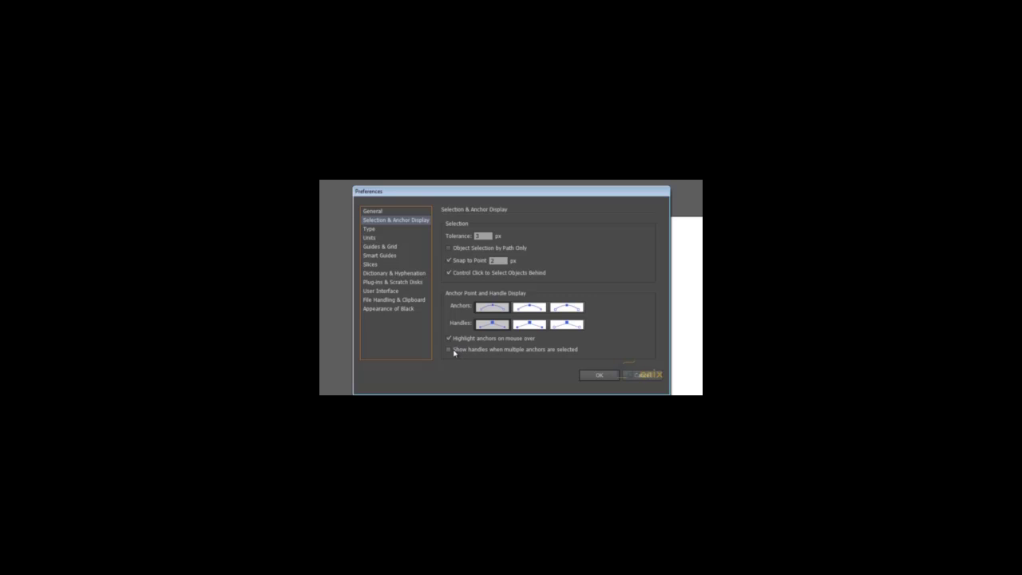
left_click(449, 350)
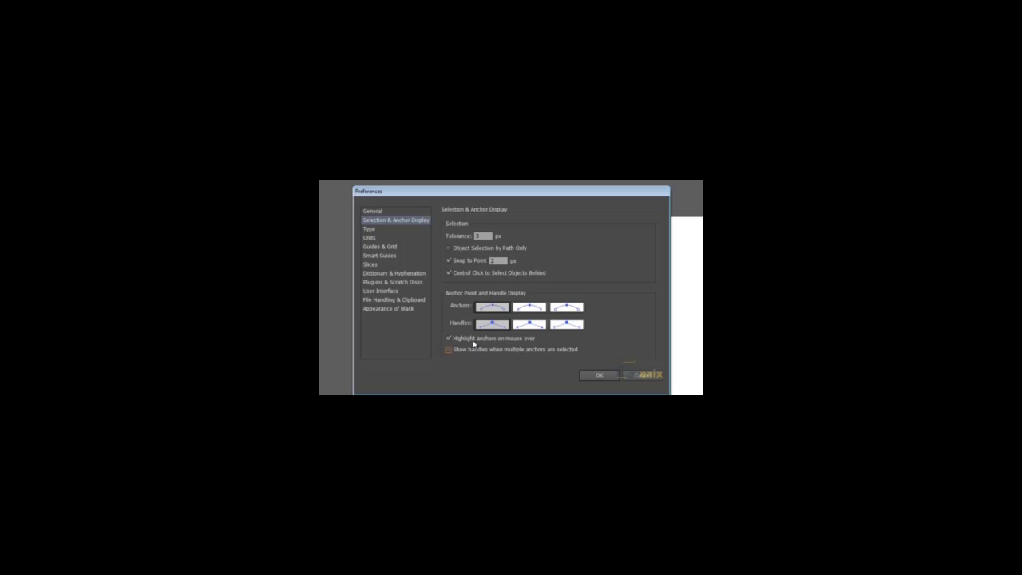
left_click(395, 229)
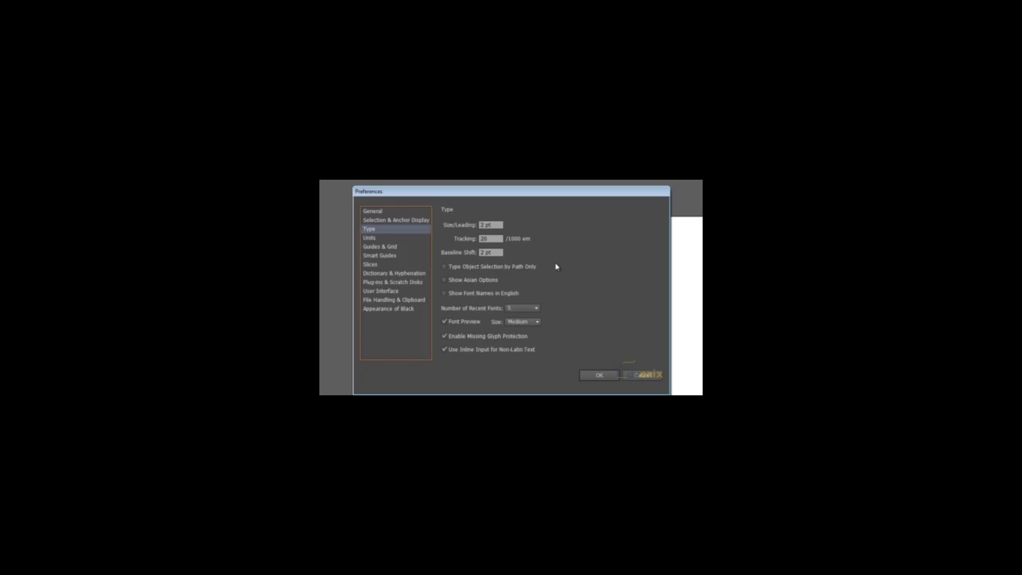
Examine the available general measurement units in the Units preferences without changing the selection.
left_click(379, 238)
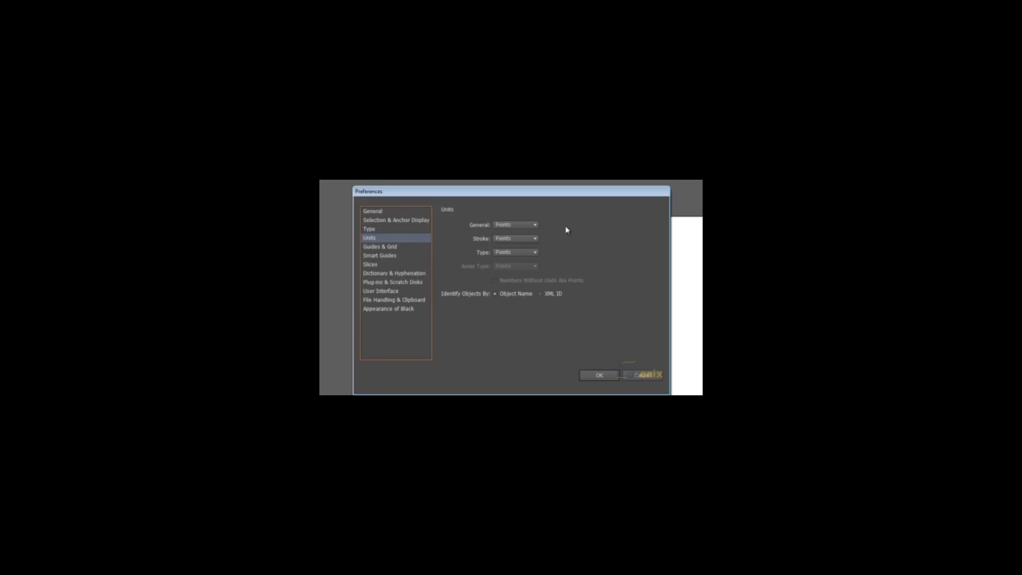
left_click(511, 227)
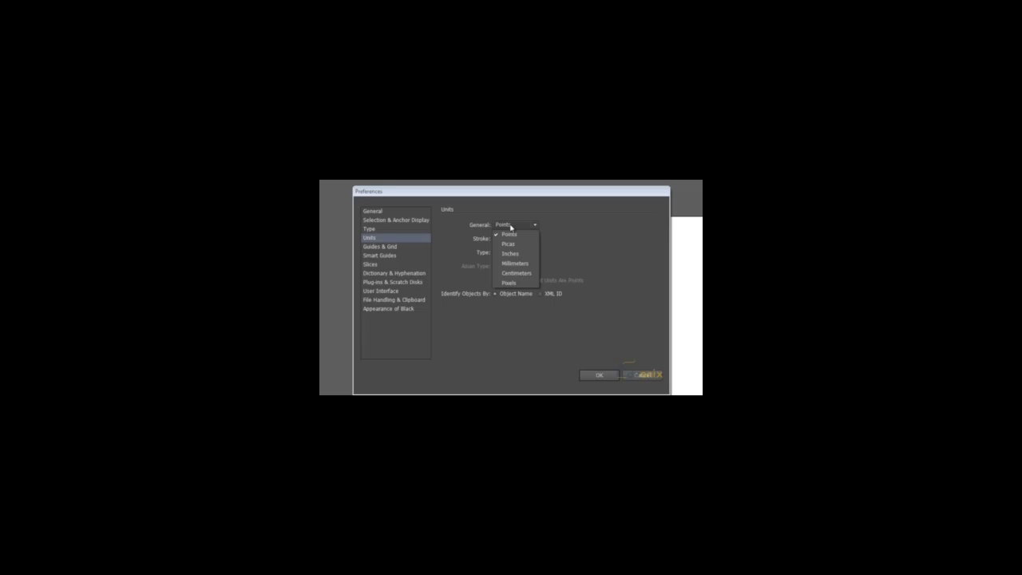
left_click(582, 239)
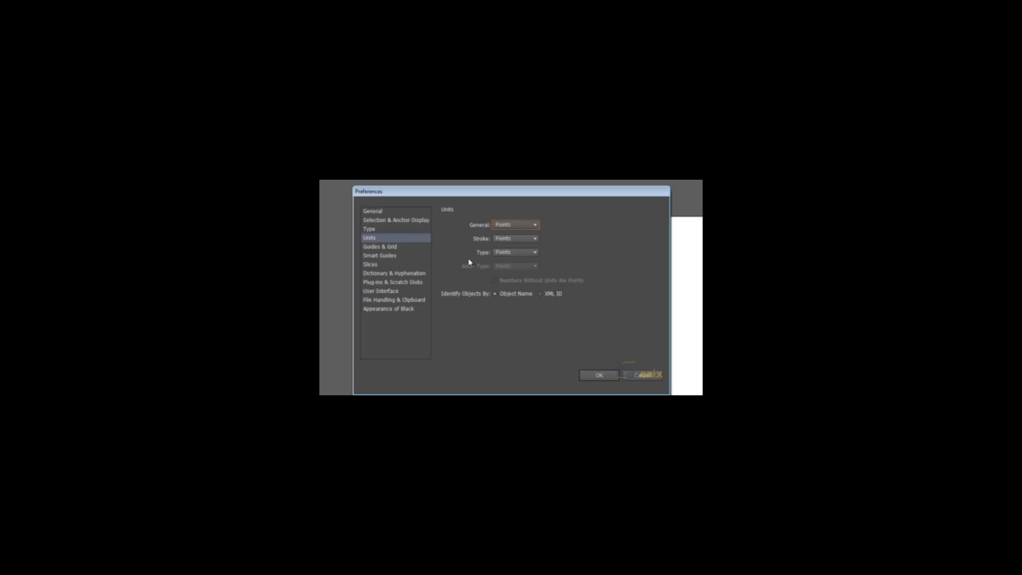
left_click(528, 225)
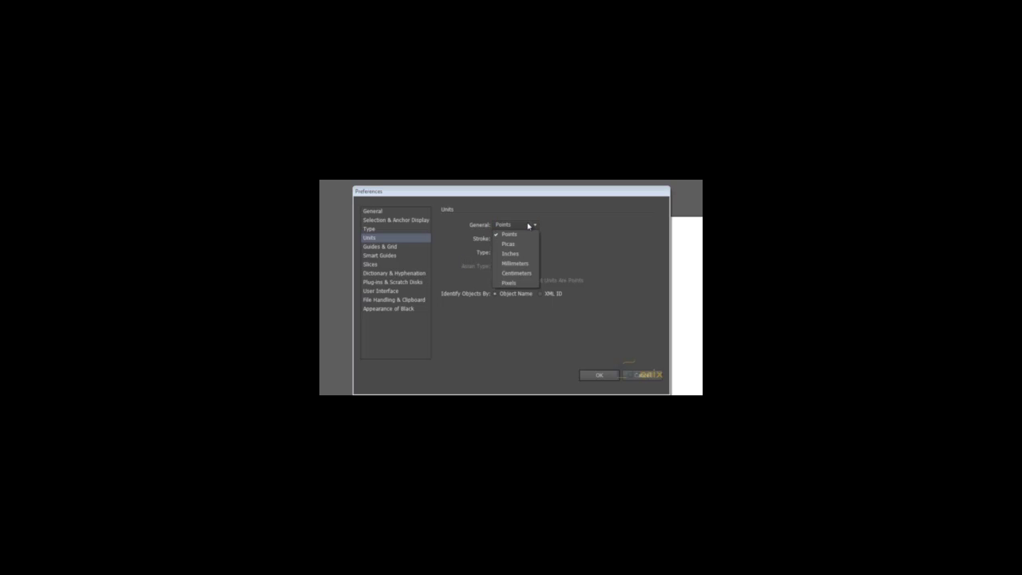
left_click(457, 245)
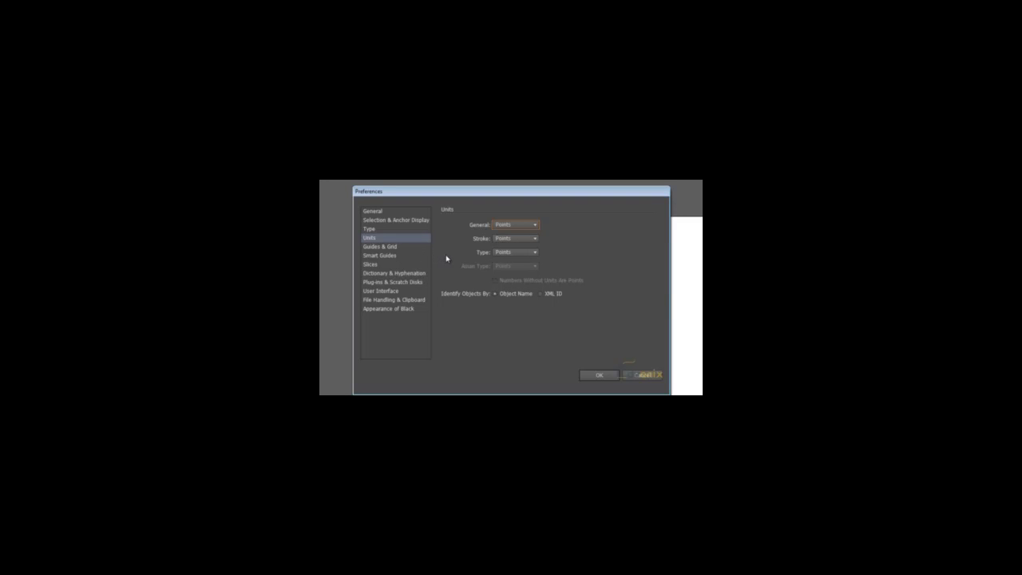
Review the guide style choices in the Guides & Grid preferences, plus the Smart Guides and Slices preferences.
left_click(384, 247)
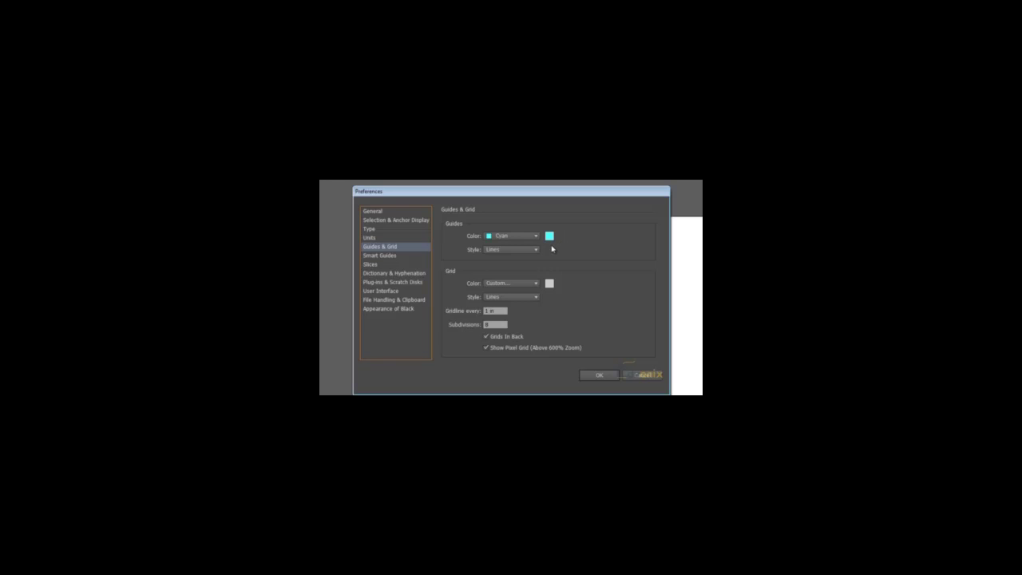
left_click(531, 250)
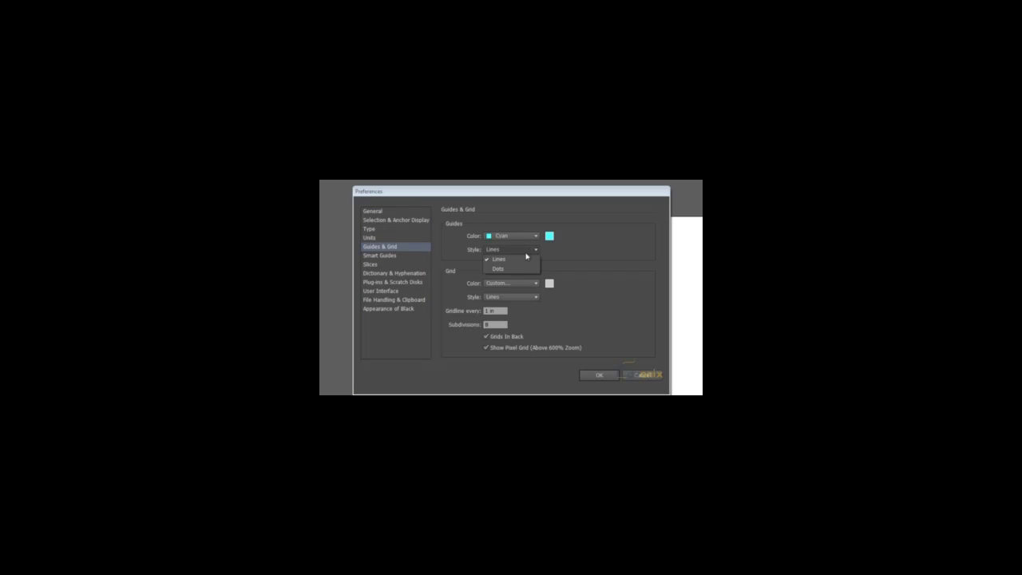
left_click(604, 267)
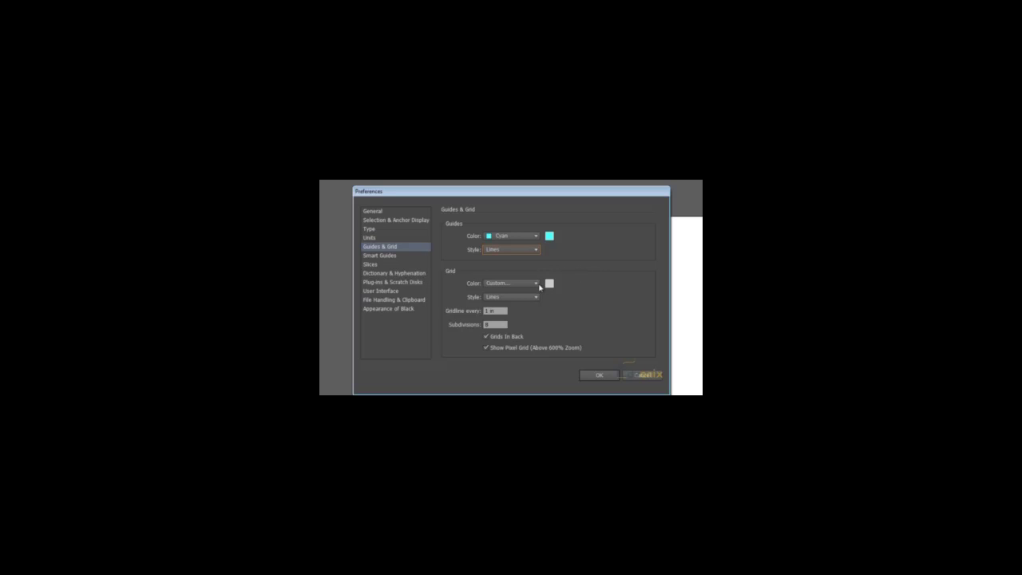
left_click(380, 256)
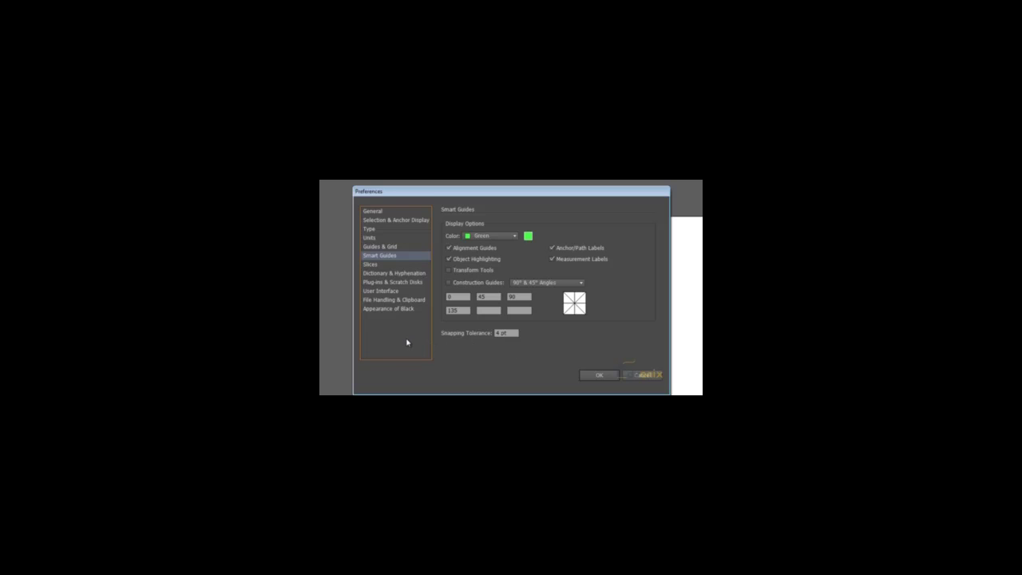
left_click(371, 266)
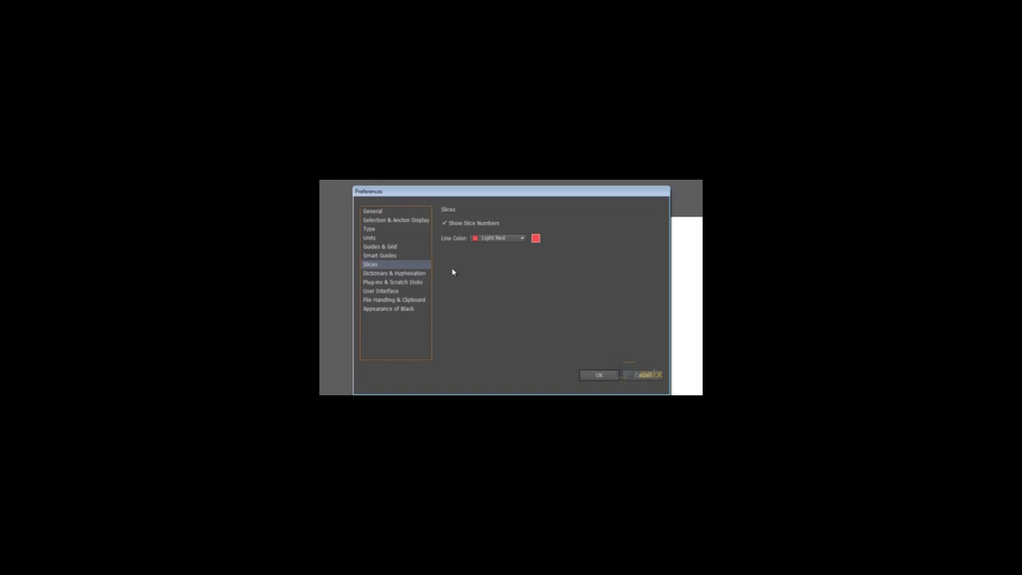
Examine the default language choices and the exceptions list in the Dictionary & Hyphenation preferences.
left_click(417, 276)
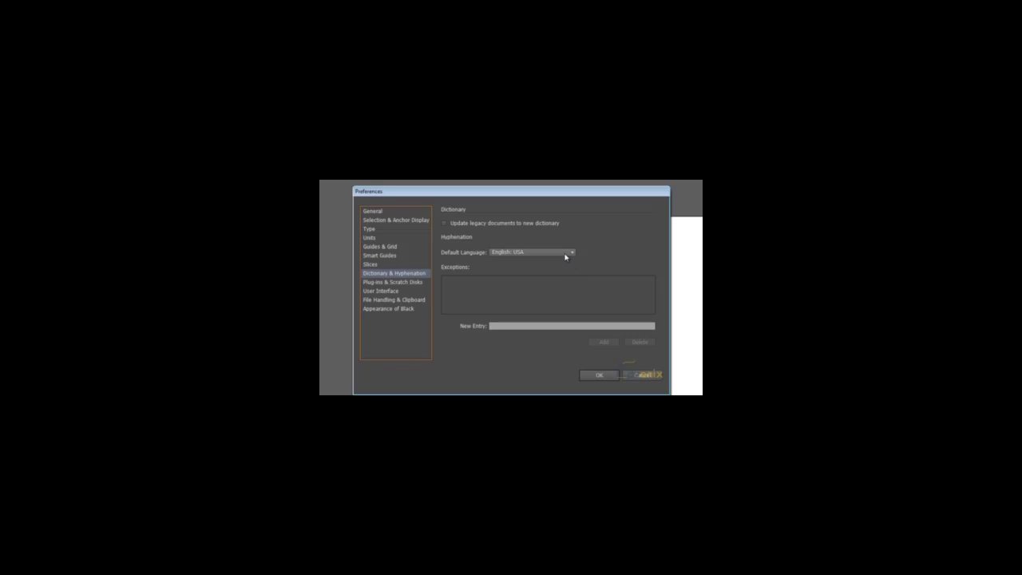
left_click(565, 256)
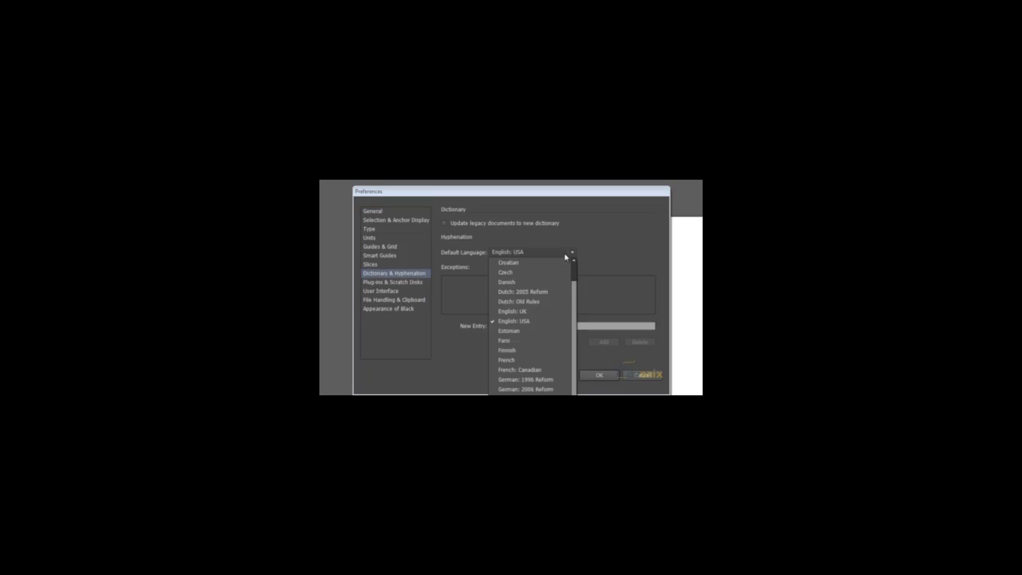
left_click(565, 256)
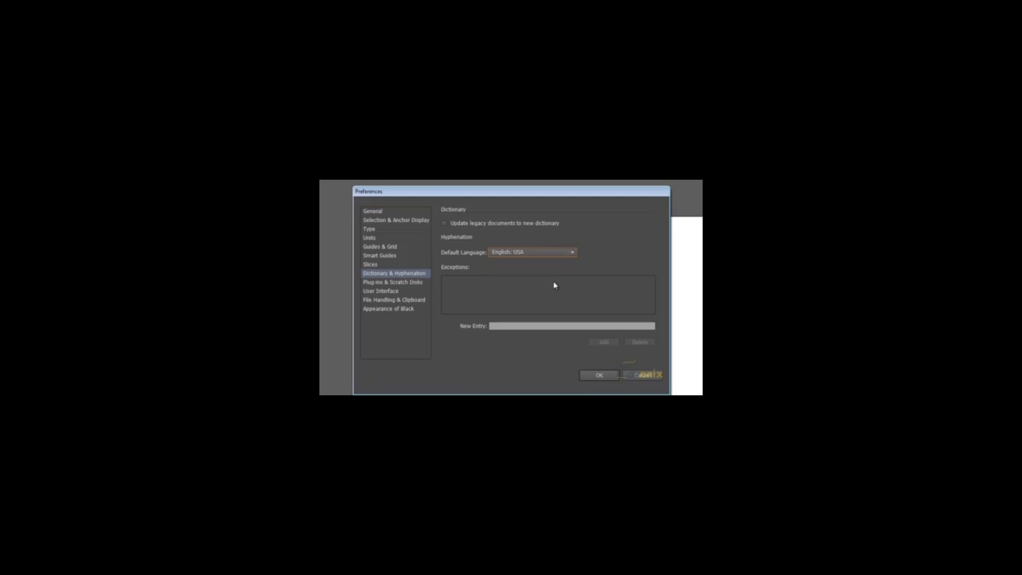
left_click(553, 287)
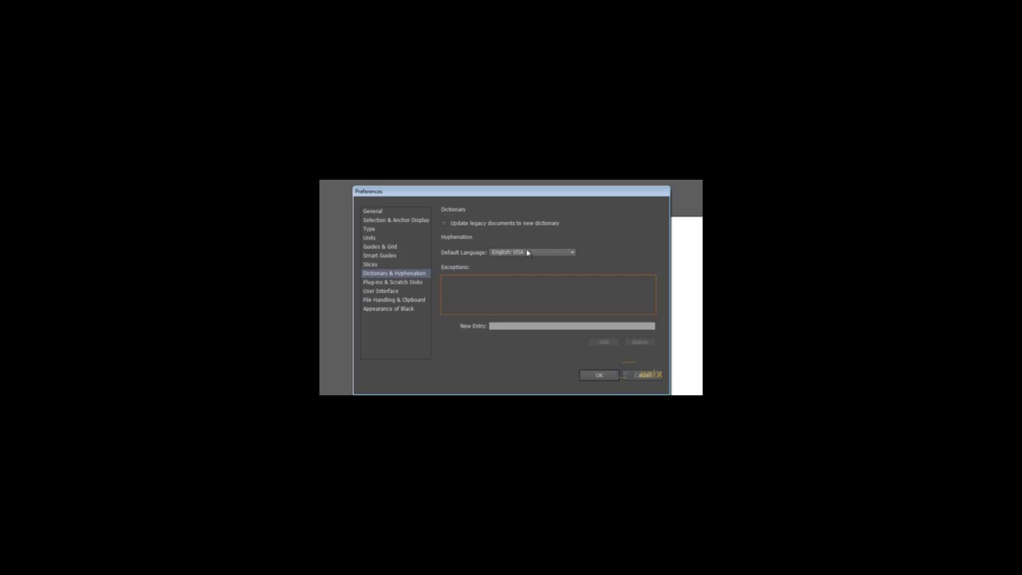
Examine the primary scratch disk choices in the Plug-ins & Scratch Disks preferences.
left_click(392, 282)
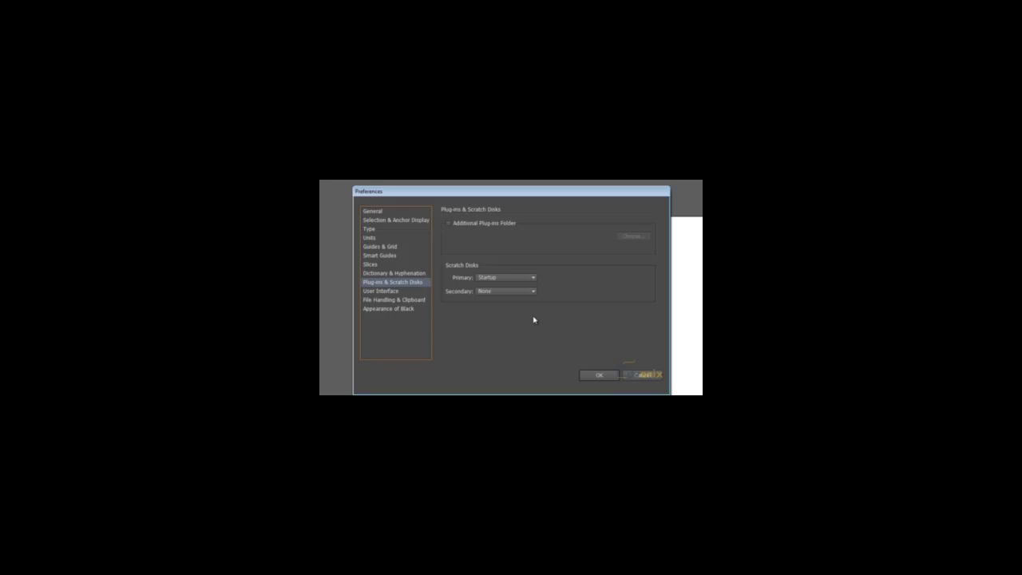
left_click(521, 278)
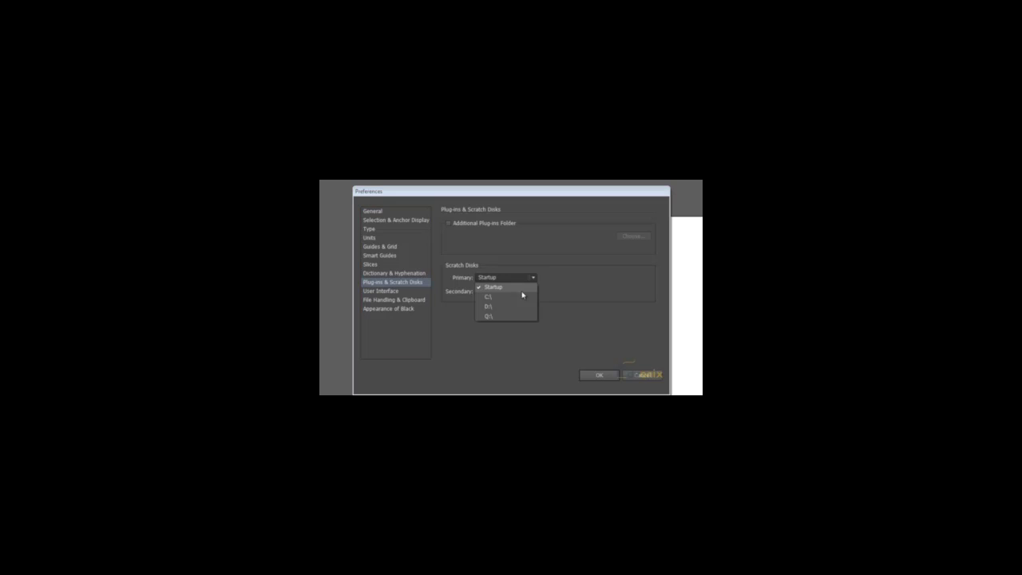
left_click(608, 294)
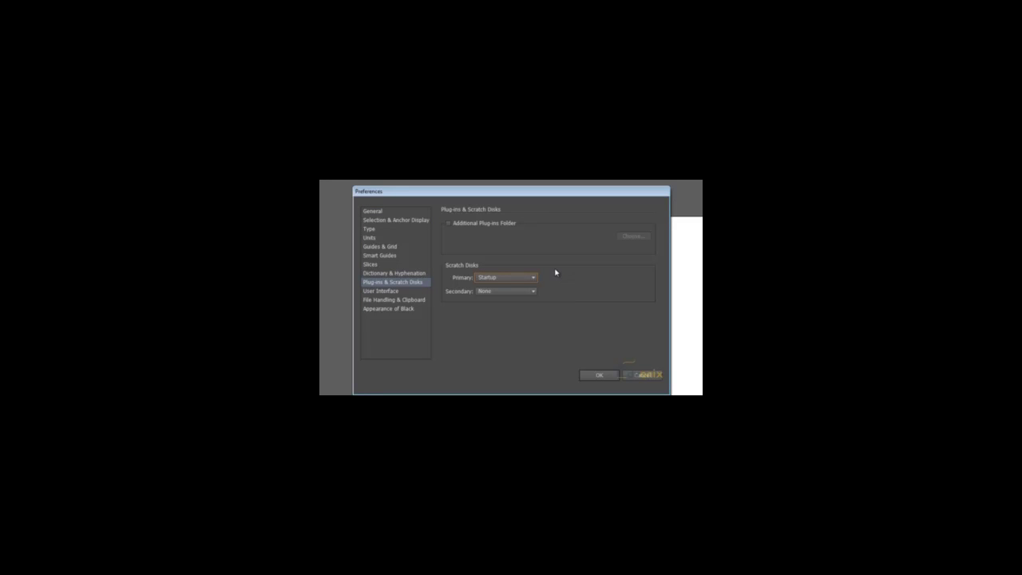
Try a different brightness in the User Interface preferences and return it to Medium Dark at 33%.
left_click(381, 291)
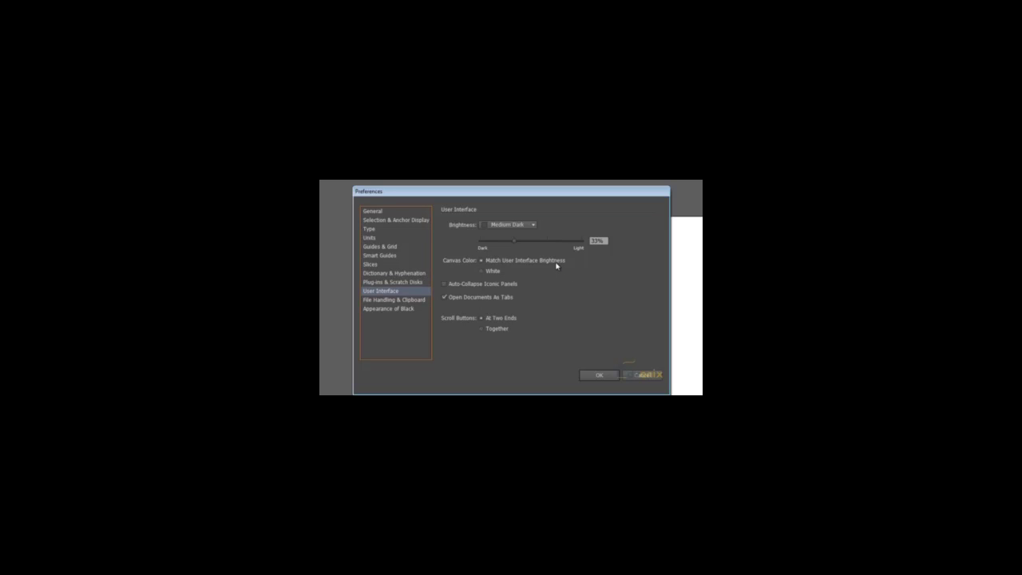
left_click(515, 241)
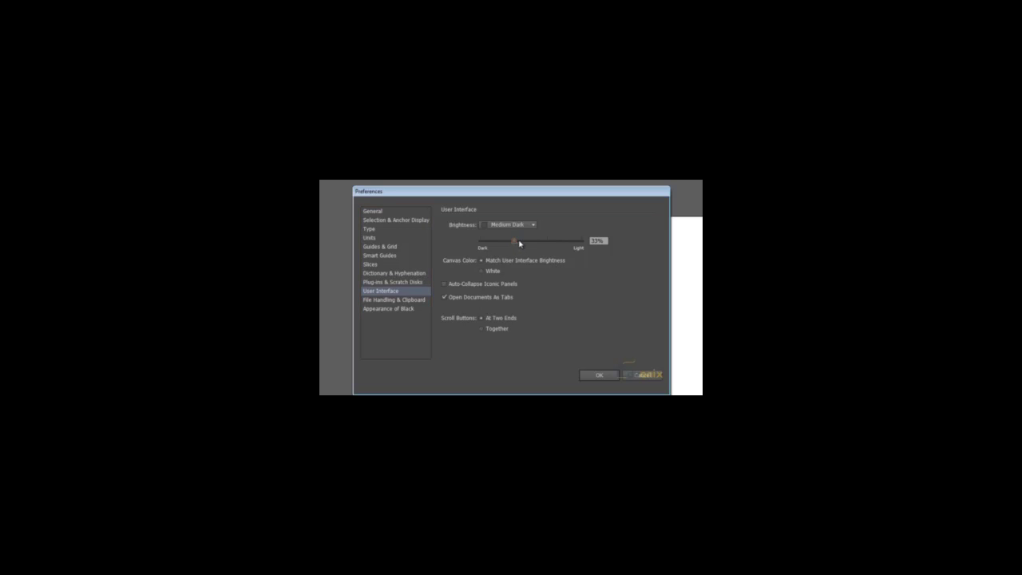
left_click_drag(550, 242, 516, 245)
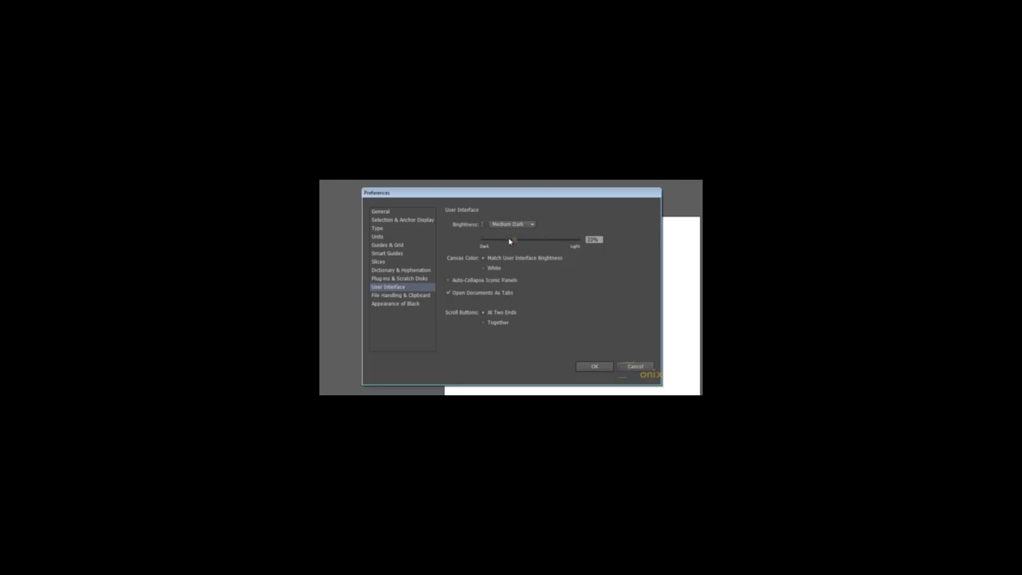
Review the File Handling & Clipboard preferences and the on-screen and printing options for Appearance of Black.
left_click(410, 297)
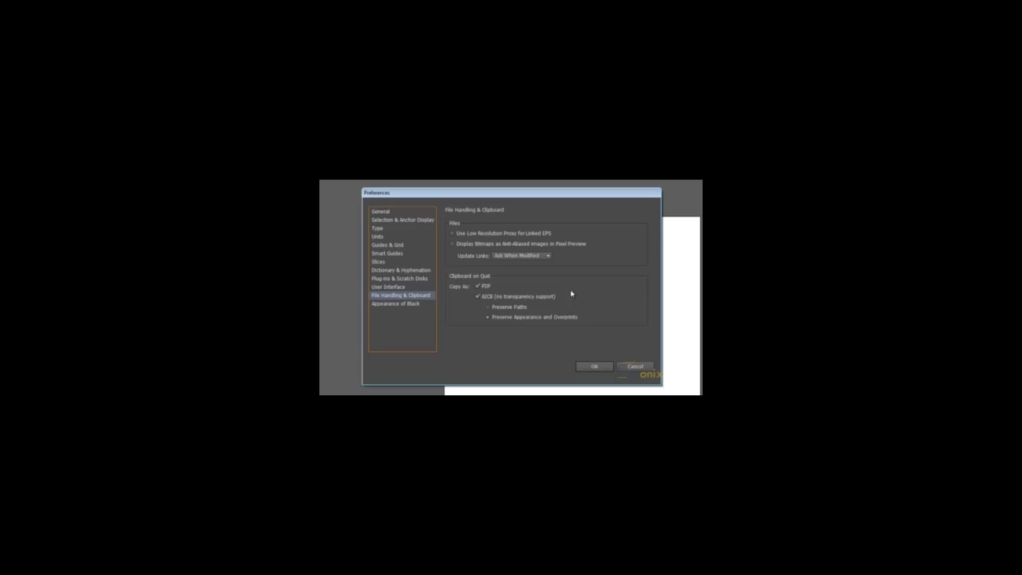
left_click(405, 304)
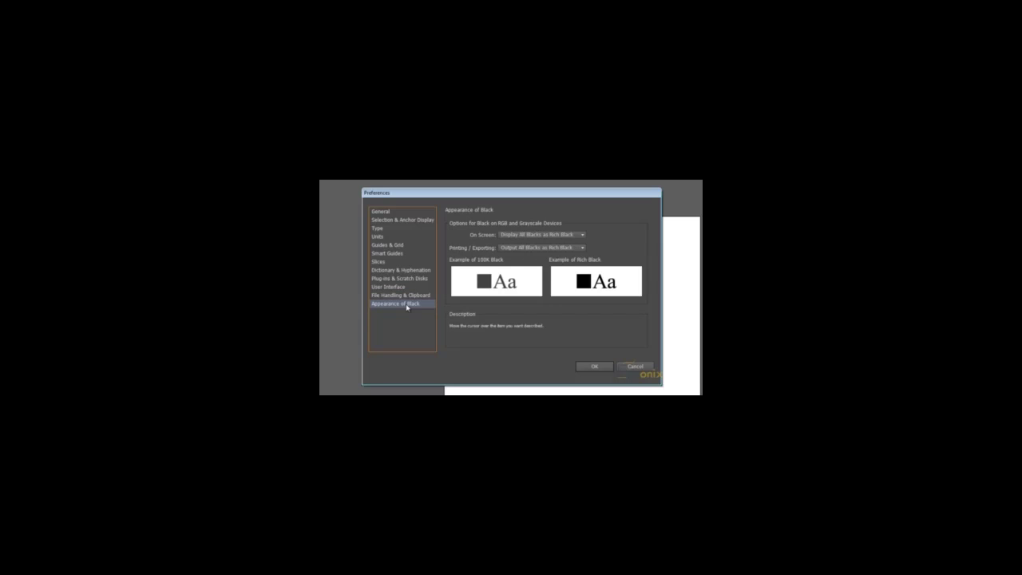
key("Tab")
key("Tab")
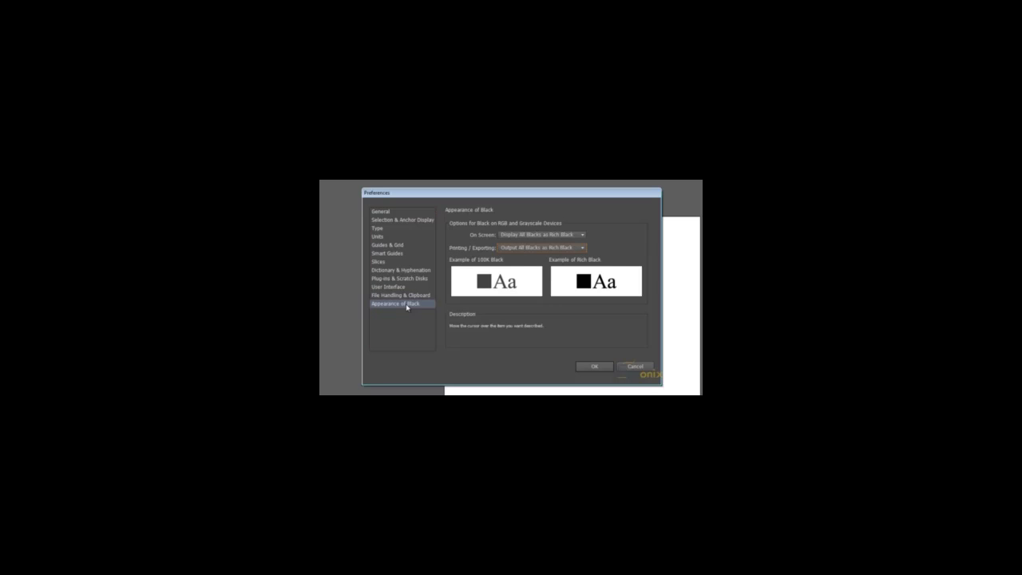